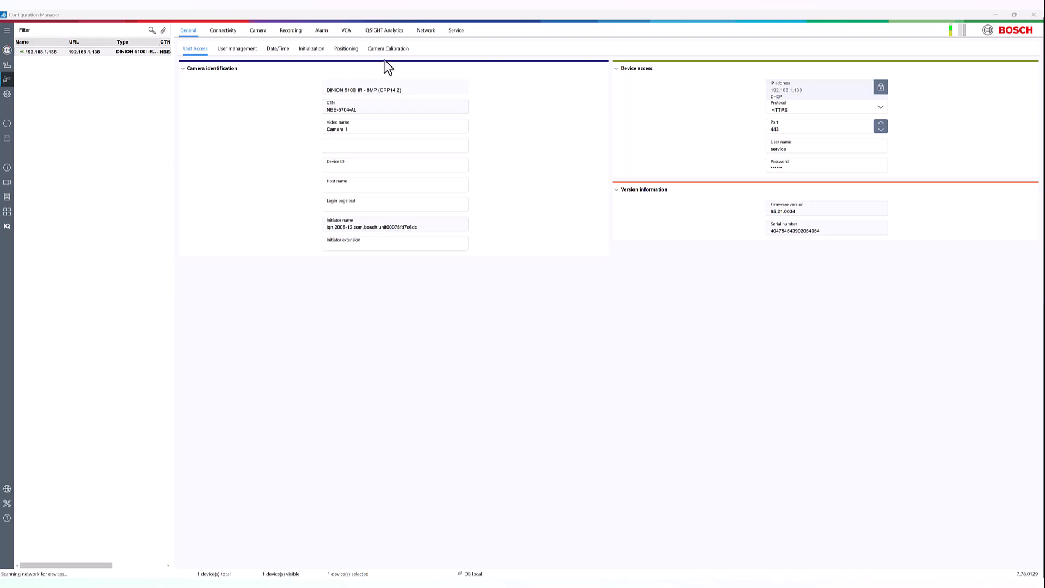
- Add a new IVA rule in IQSIGHT Analytics with Presence Monitoring as event trigger and Person as the object class
click(396, 32)
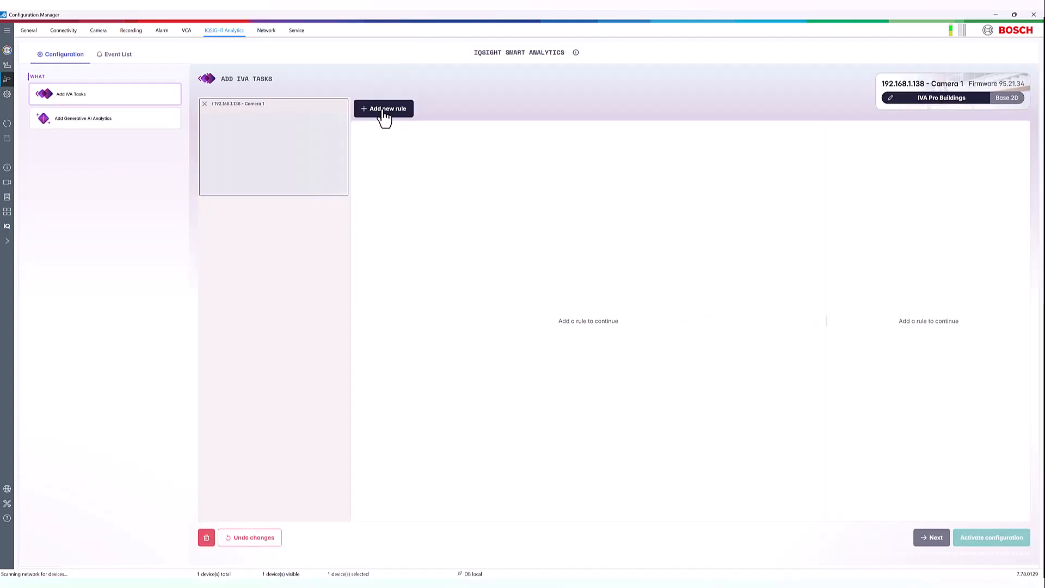
click(385, 112)
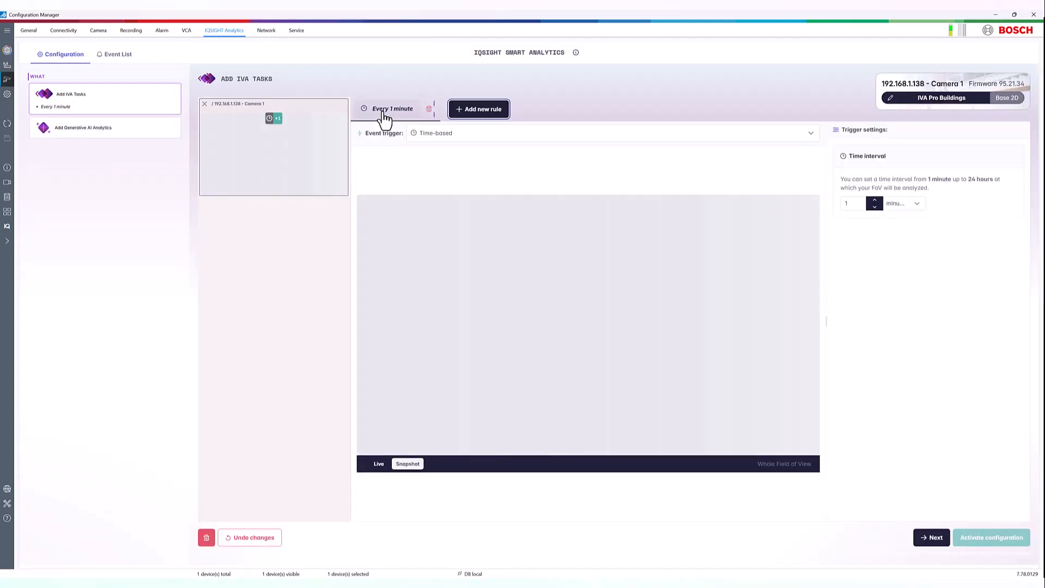
click(514, 142)
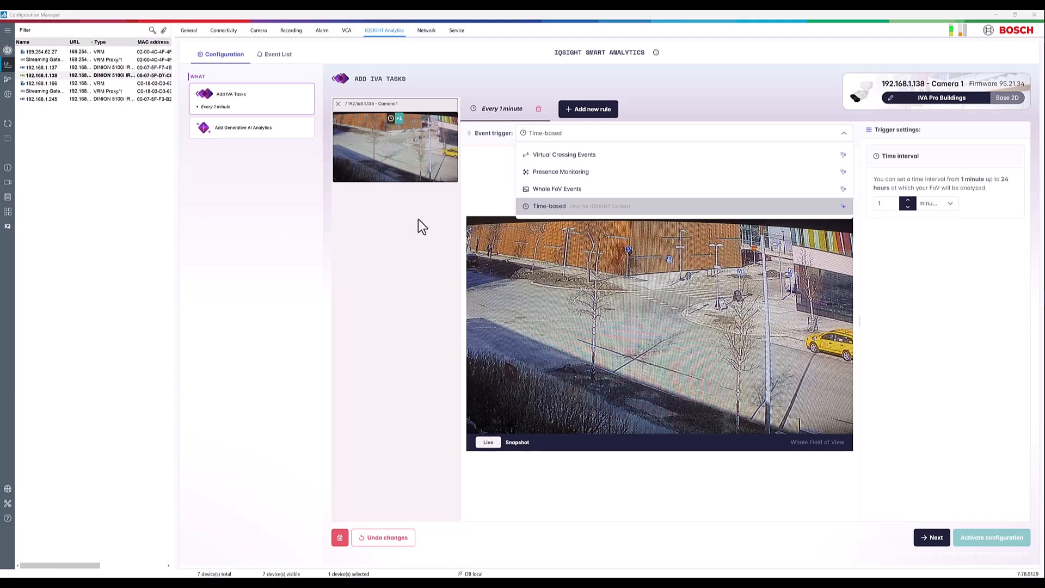
click(596, 173)
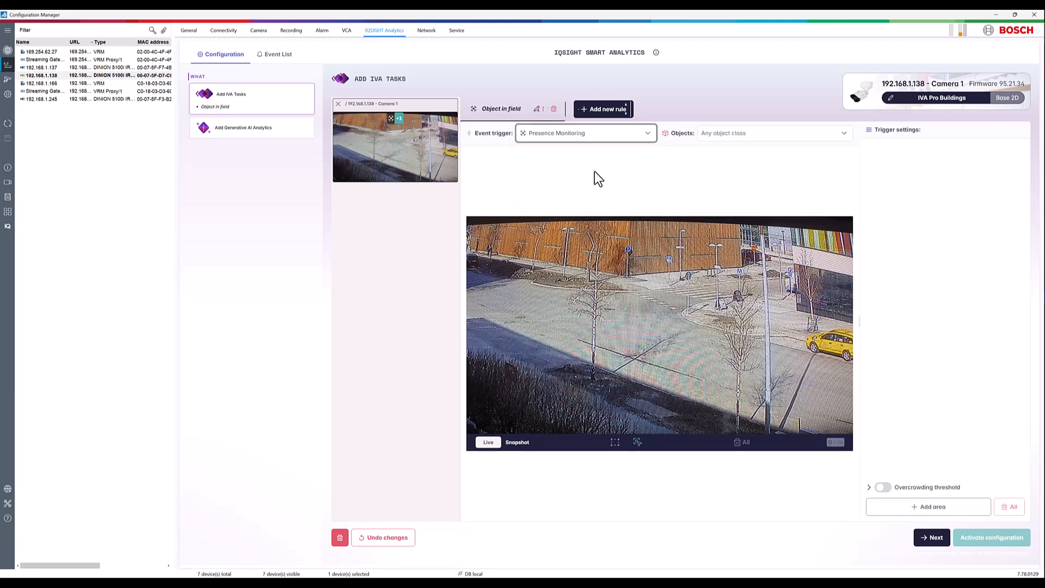
click(761, 140)
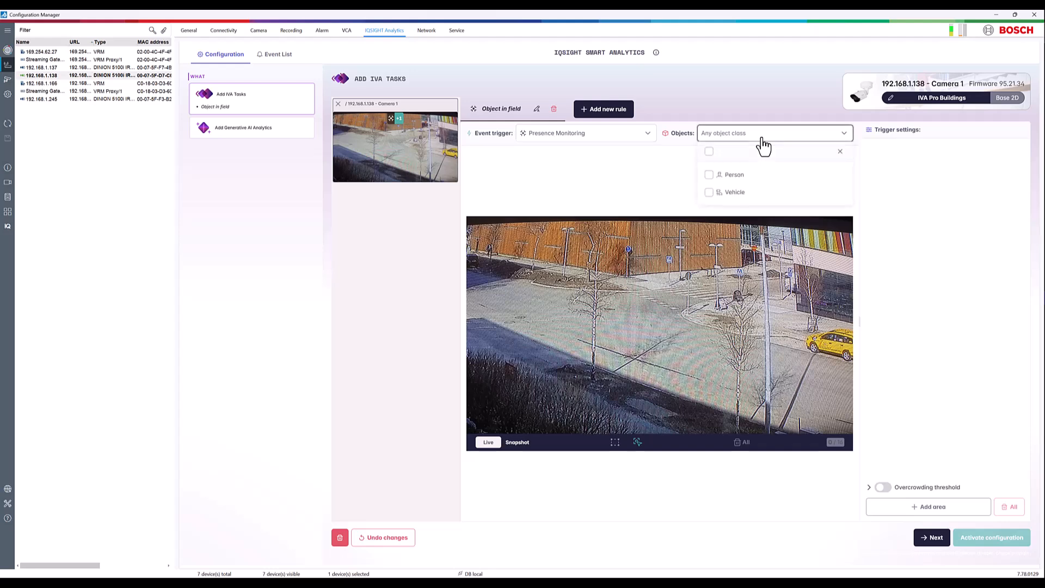
click(709, 175)
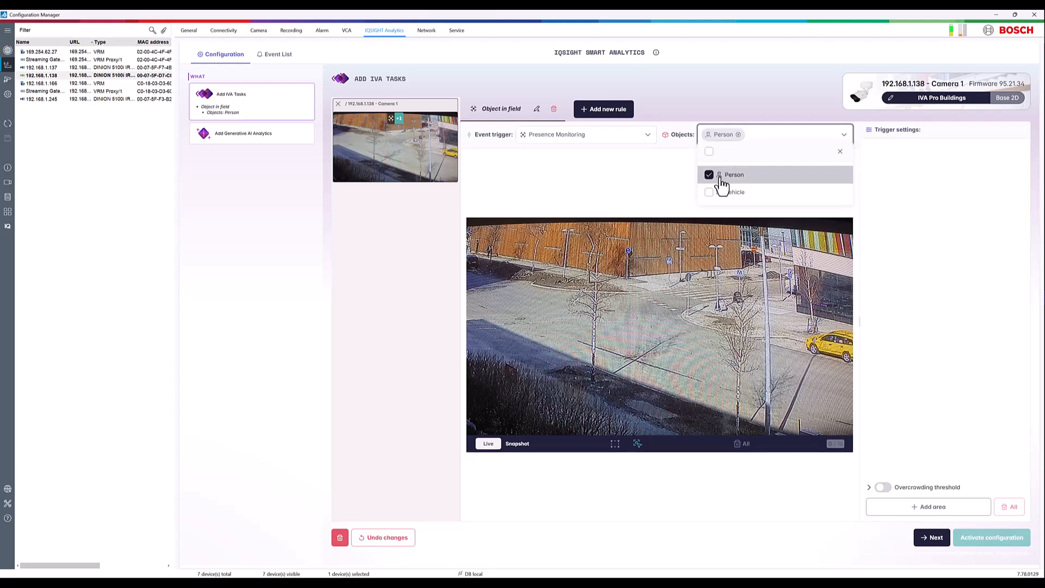
- Add a detection area to the rule and shape its four corners to cover the open roadway between the hedge and the crosswalk
click(926, 506)
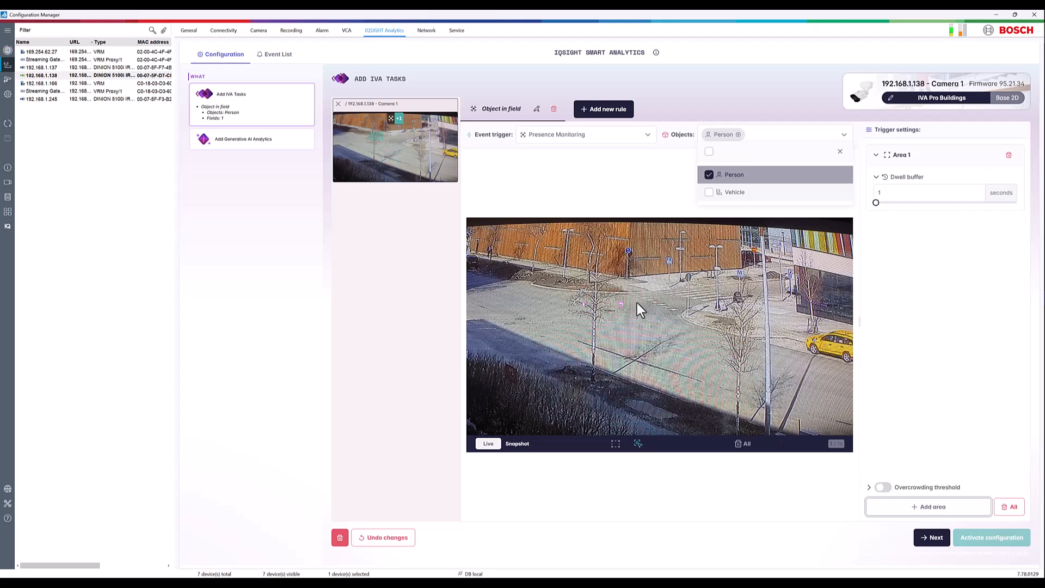
drag(620, 305, 719, 409)
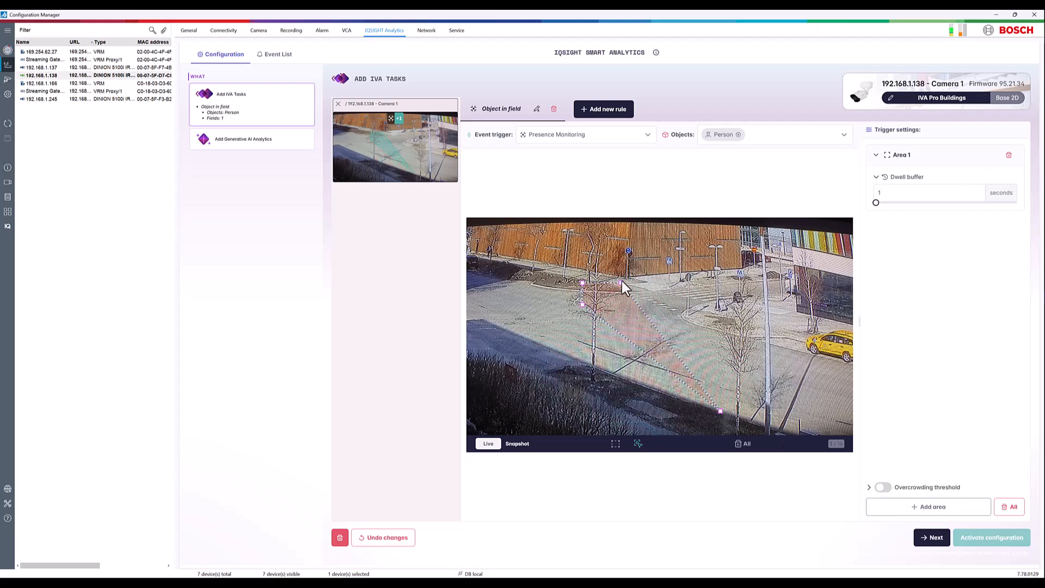
drag(621, 282, 768, 295)
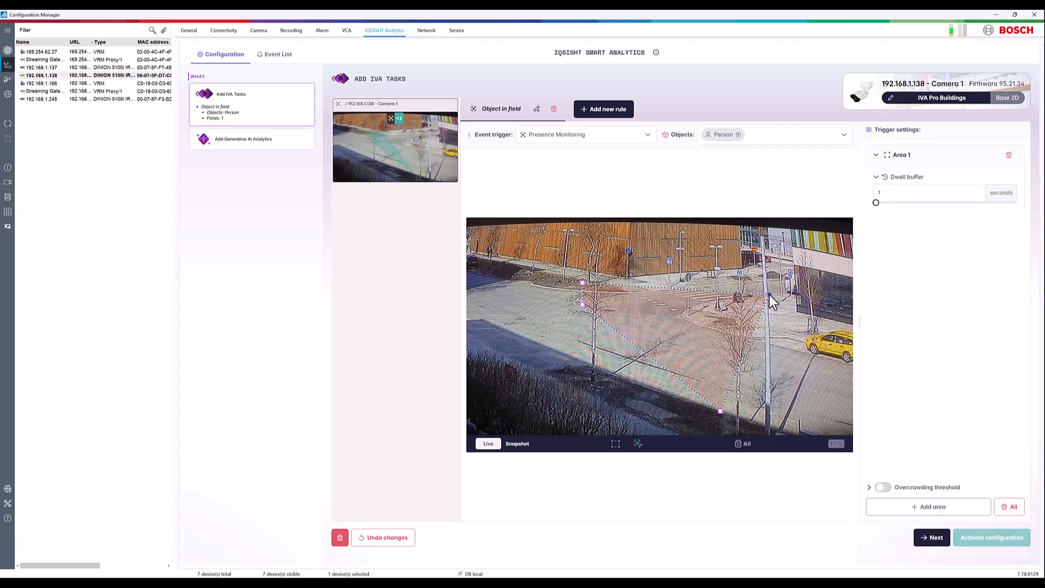
drag(582, 282, 711, 283)
drag(583, 305, 481, 318)
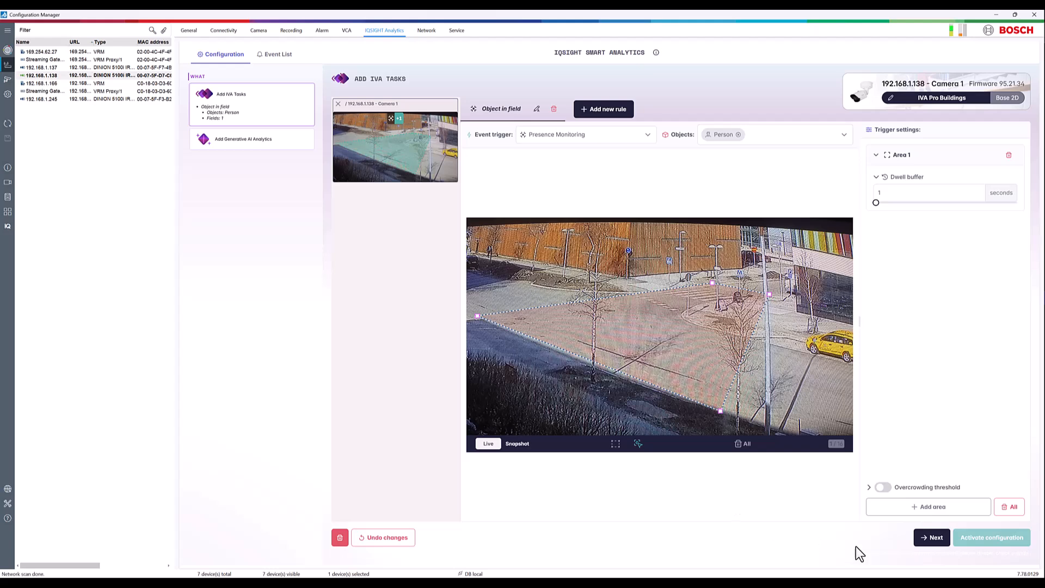
- Proceed to the generative AI analytics and add a new prompt with Object in field as its task trigger
click(927, 544)
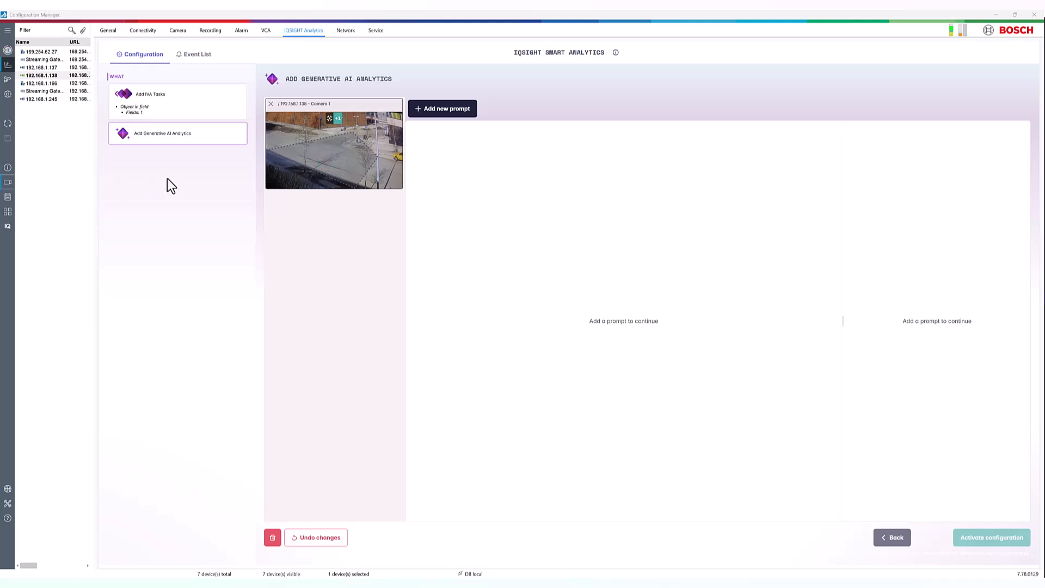
click(452, 112)
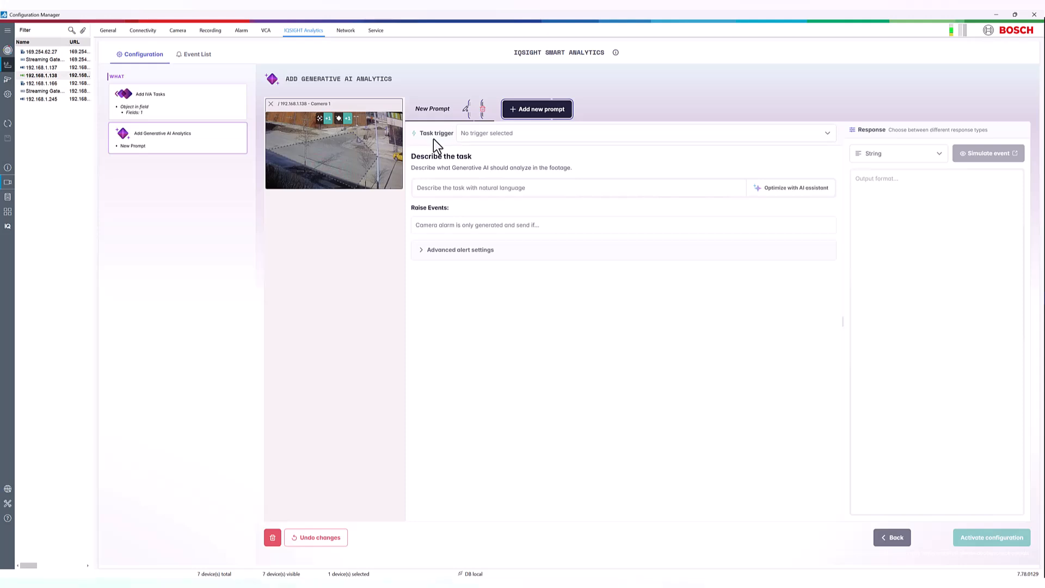
click(521, 137)
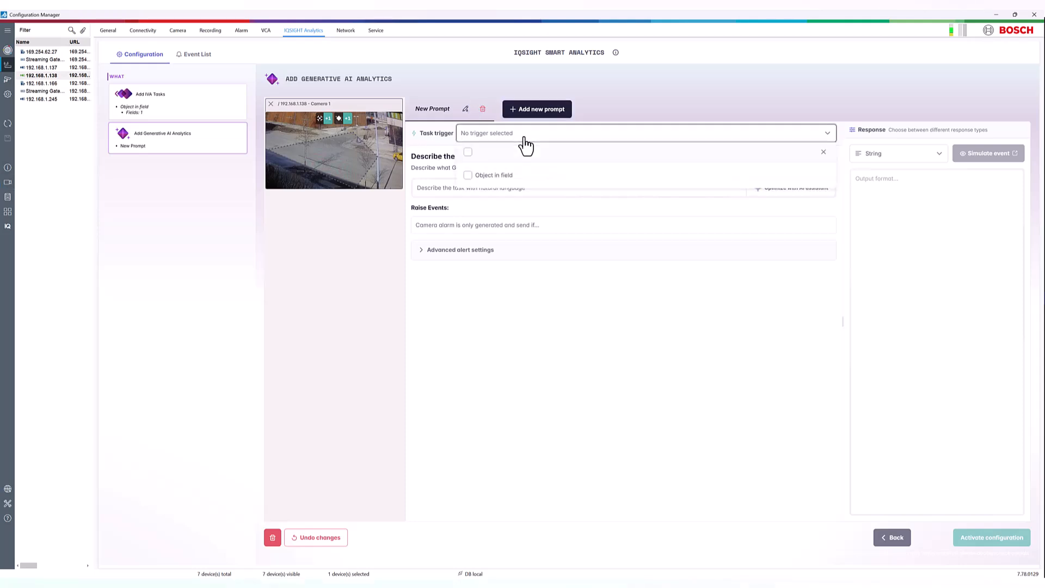
click(469, 182)
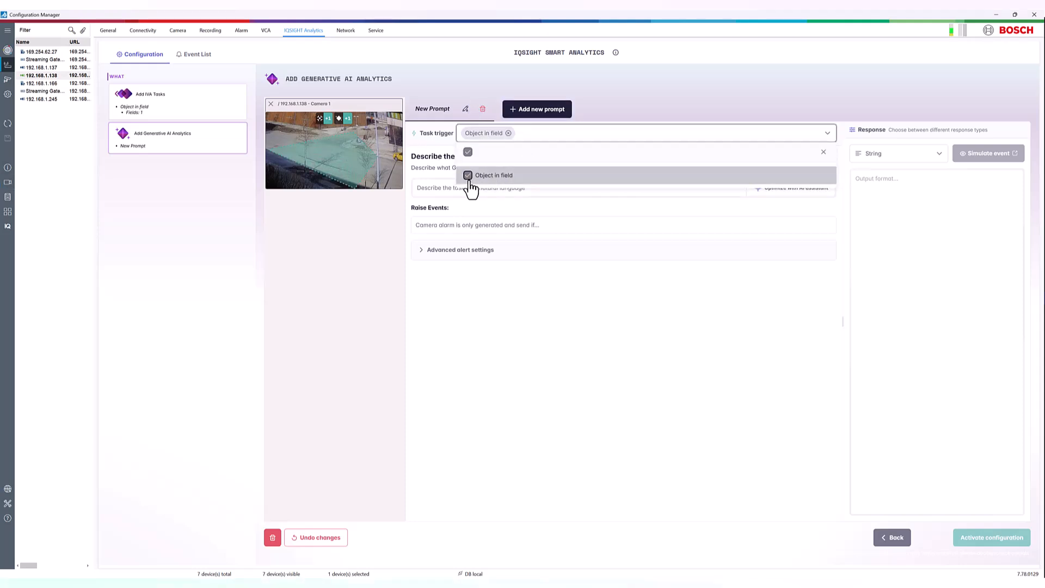
- Describe the task as "Is this person jaywalking?" and optimize it with the AI assistant
click(442, 190)
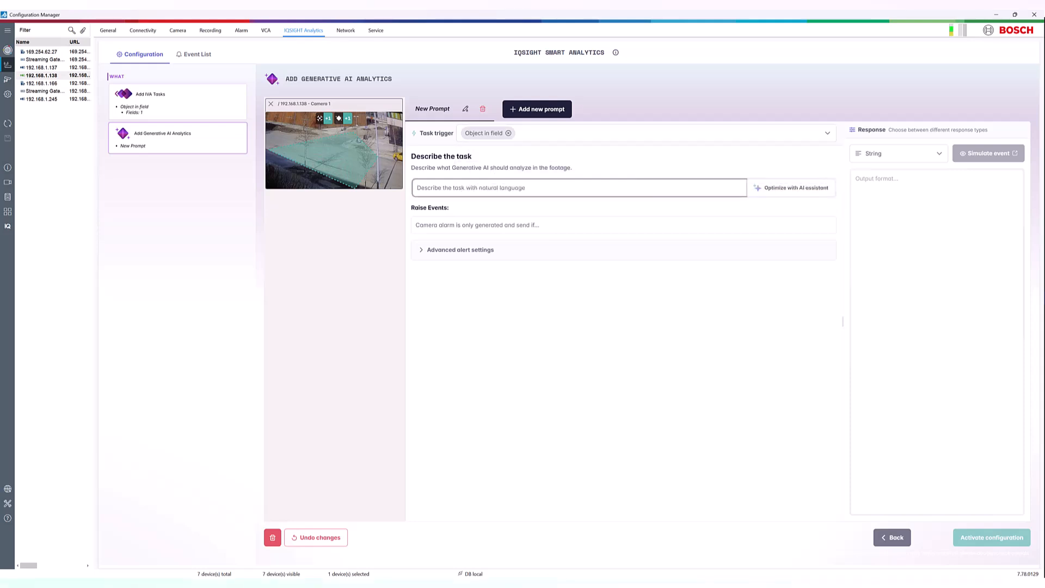
text(Is this person jaywalking?)
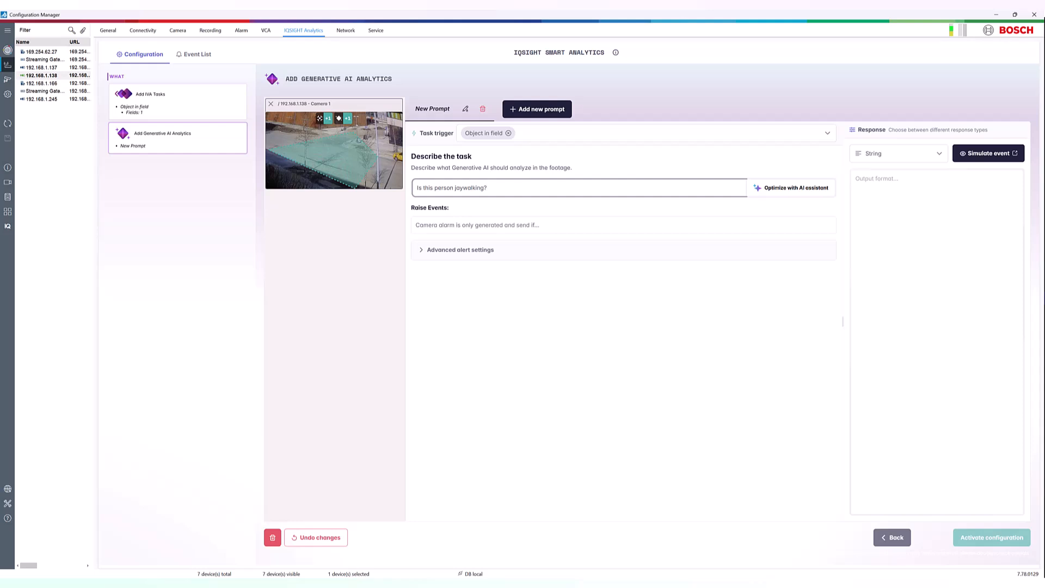
click(815, 195)
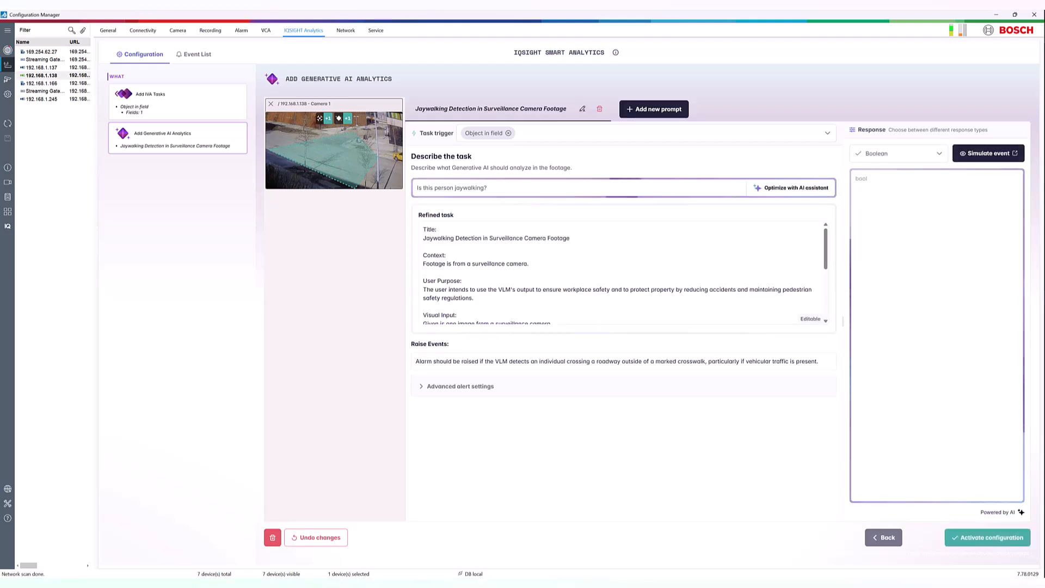
- Review the refined task and the available response types, and activate the configuration
scroll(623, 273, down, 3)
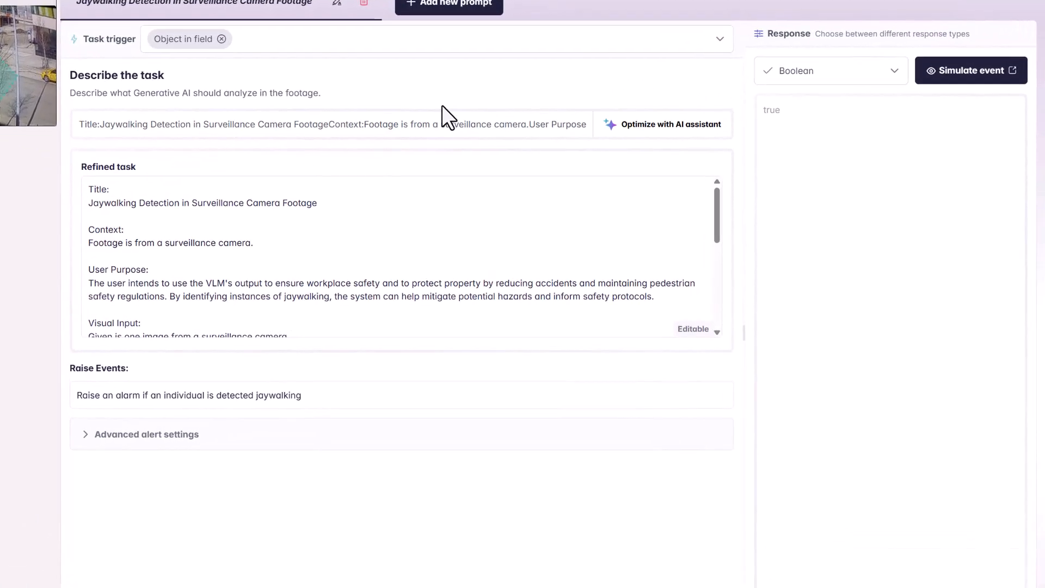
click(889, 68)
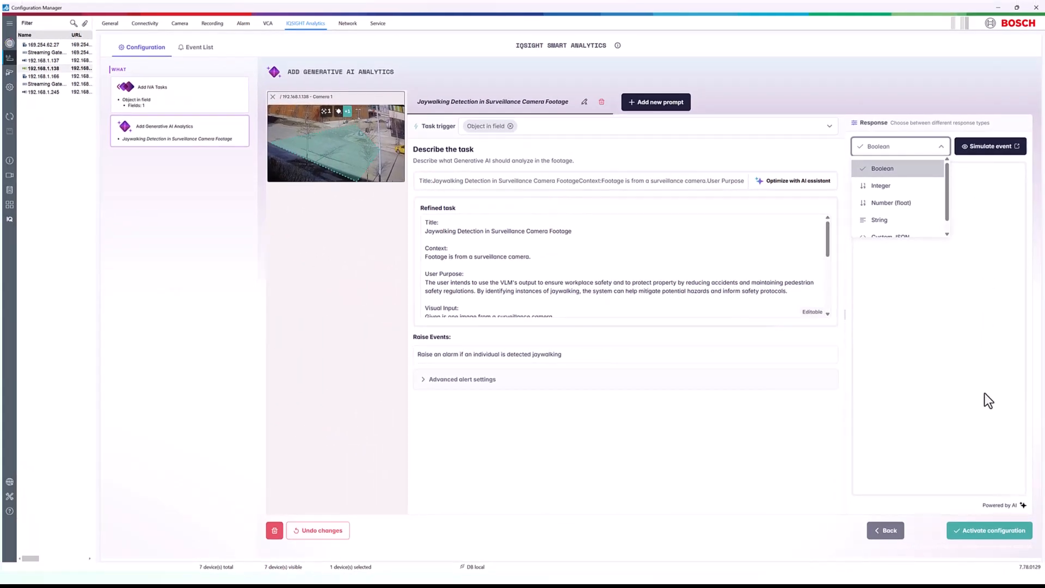
click(993, 536)
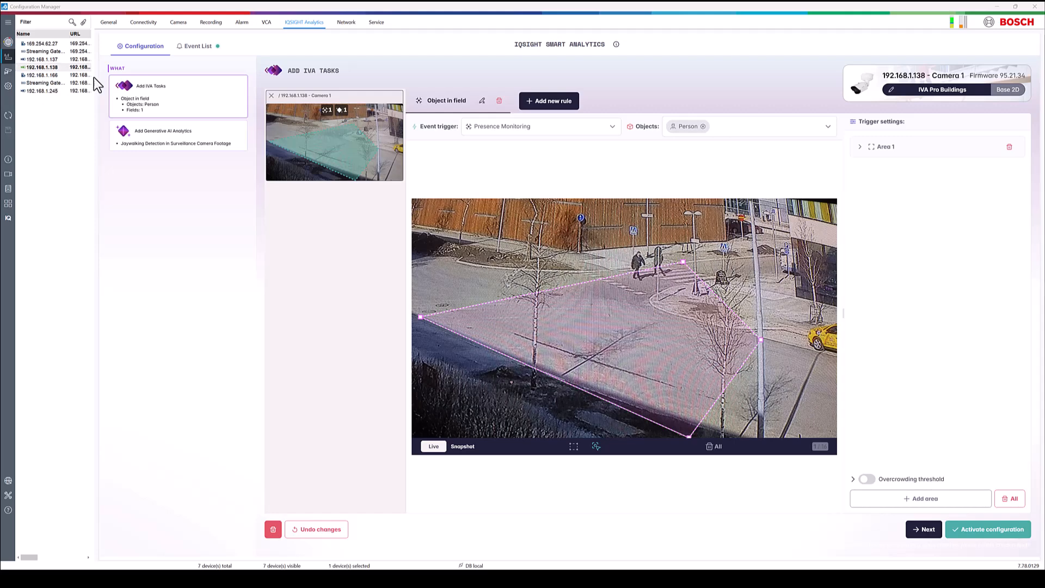
- Open the event list and check which cameras are selected for it
click(199, 49)
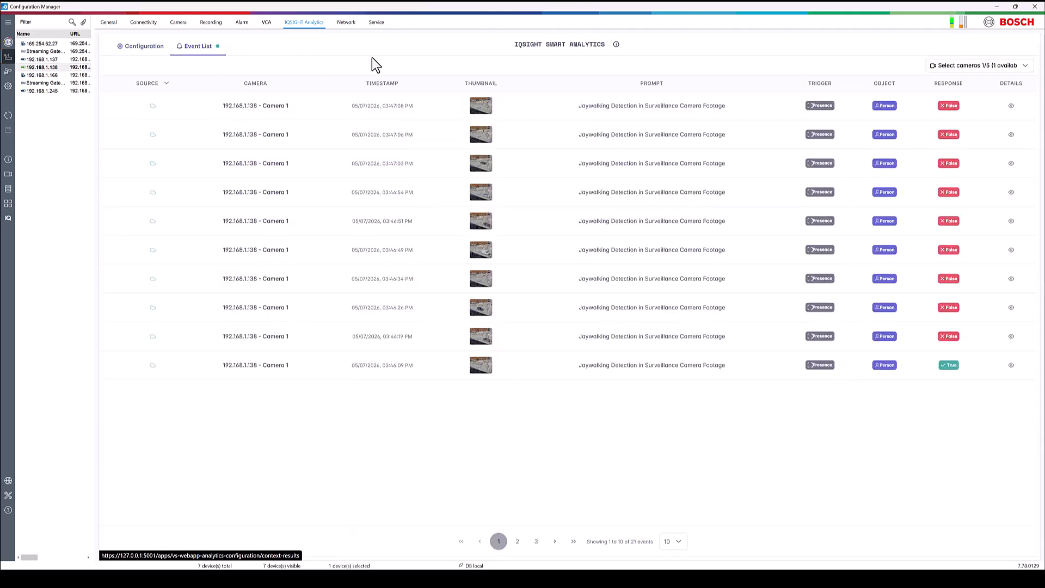
click(978, 66)
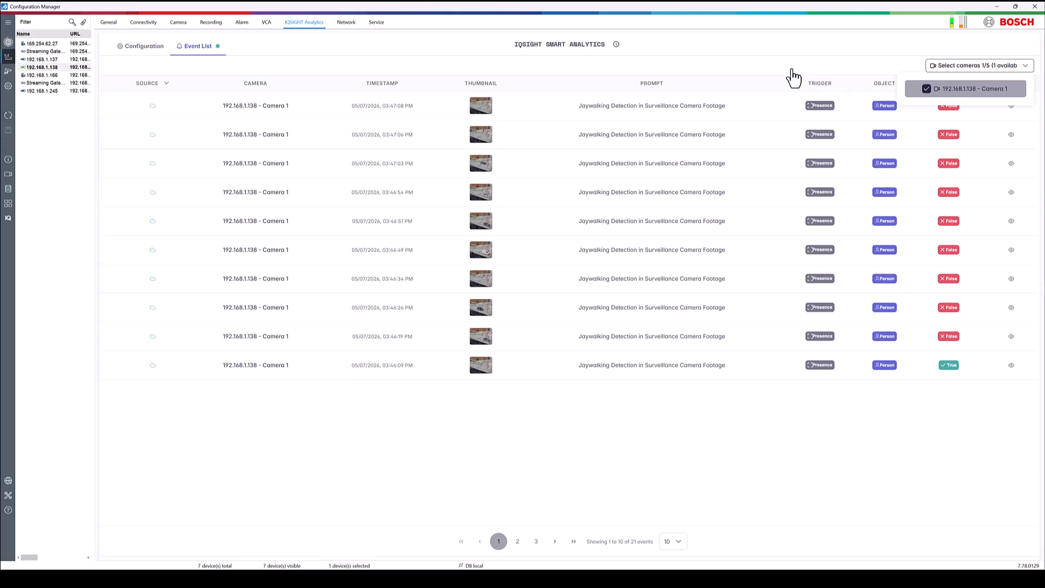
click(850, 54)
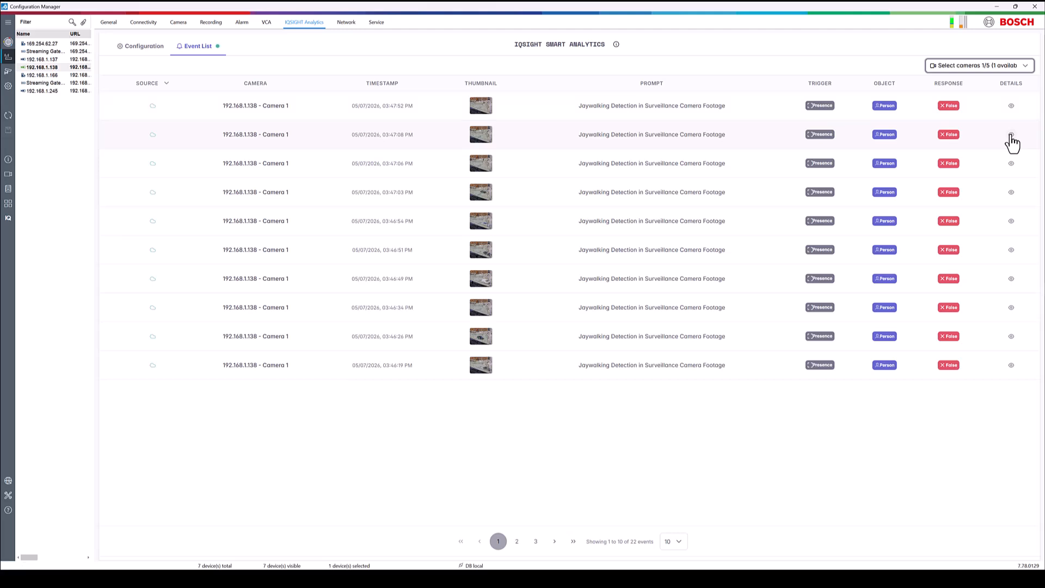
- Inspect the generative AI task and AI thinking in the details of the 03:47:08 PM event, and close them
click(1011, 135)
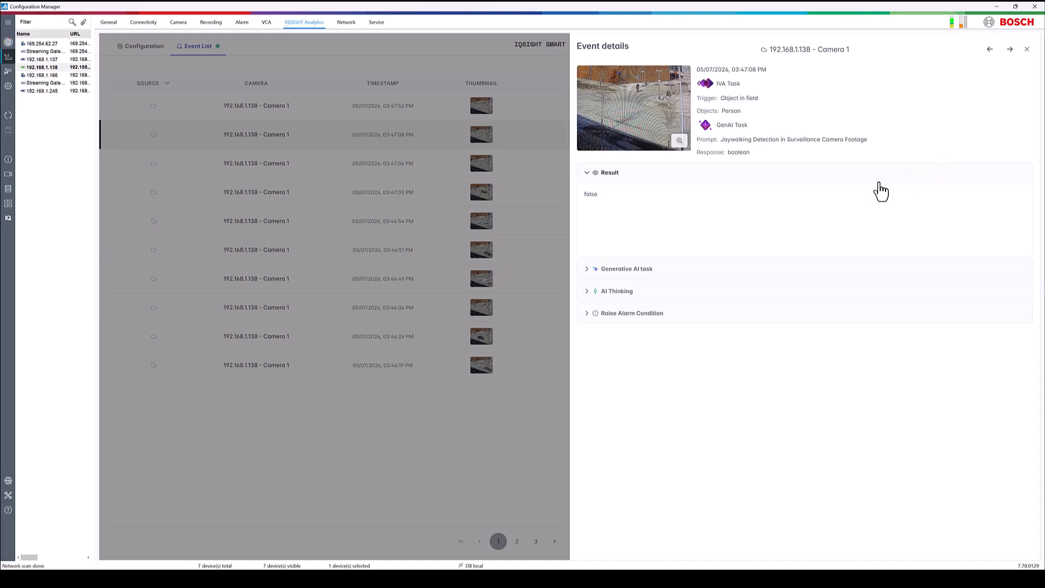
click(641, 270)
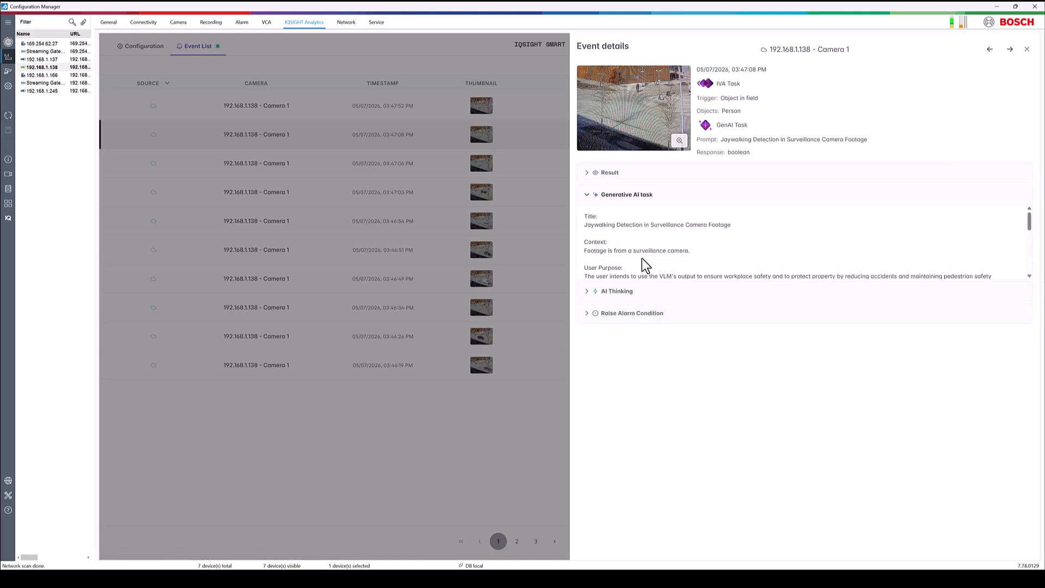
click(629, 292)
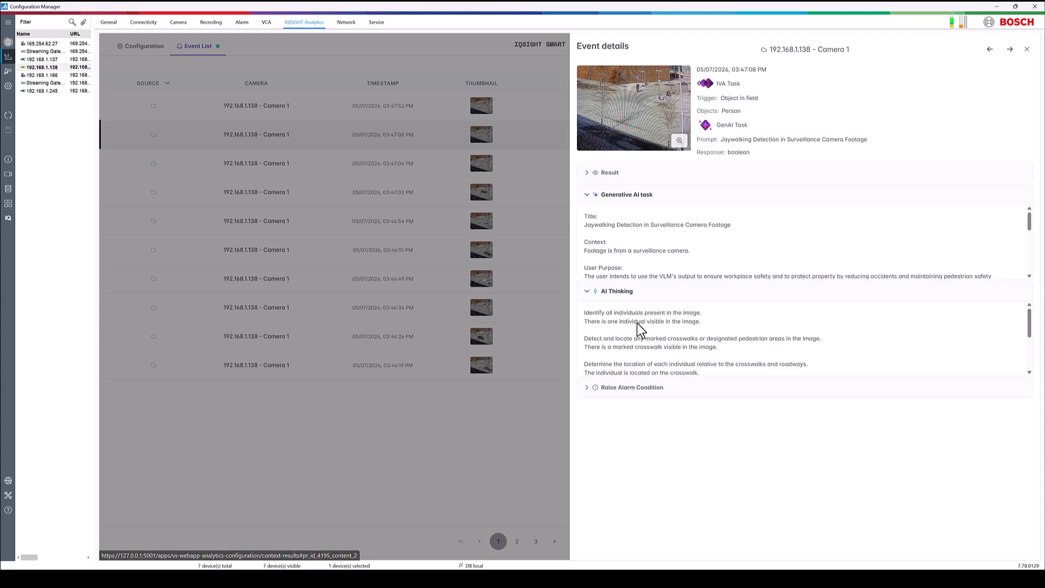
scroll(637, 329, down, 2)
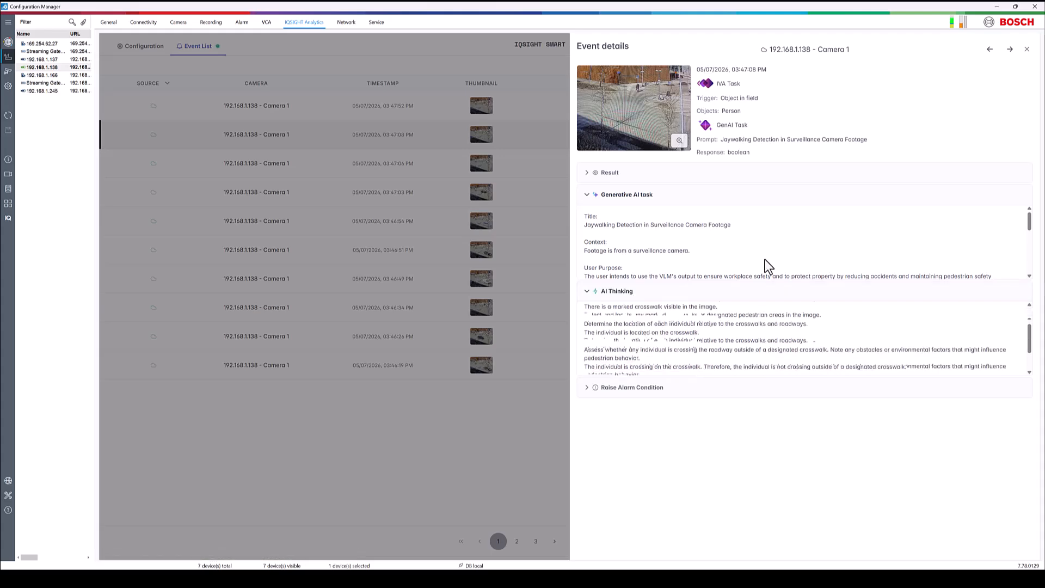
click(1026, 50)
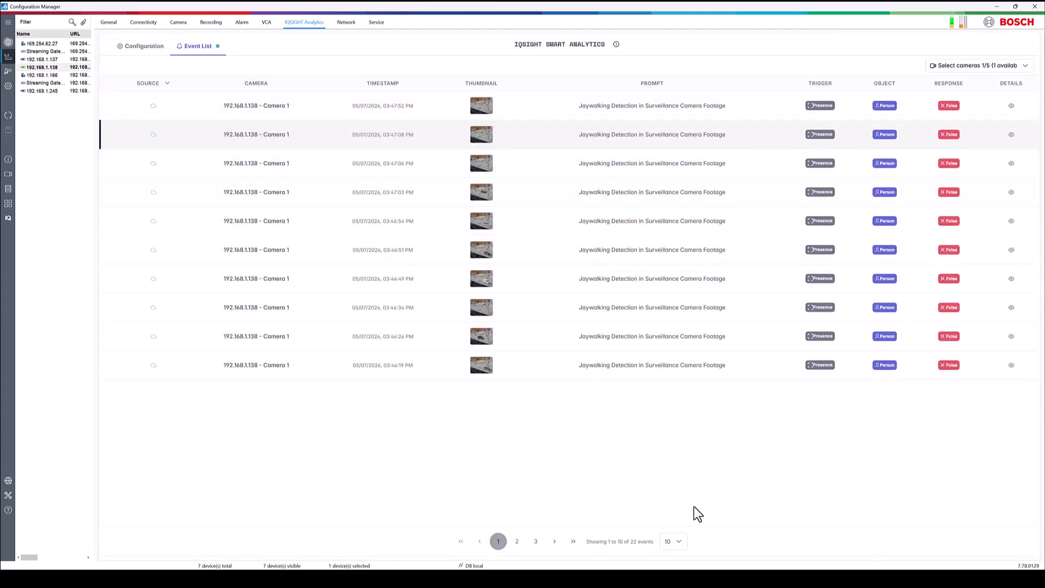
- Examine the result, generative AI task and AI thinking of the 03:58:42 PM jaywalking event, and close its details
click(498, 540)
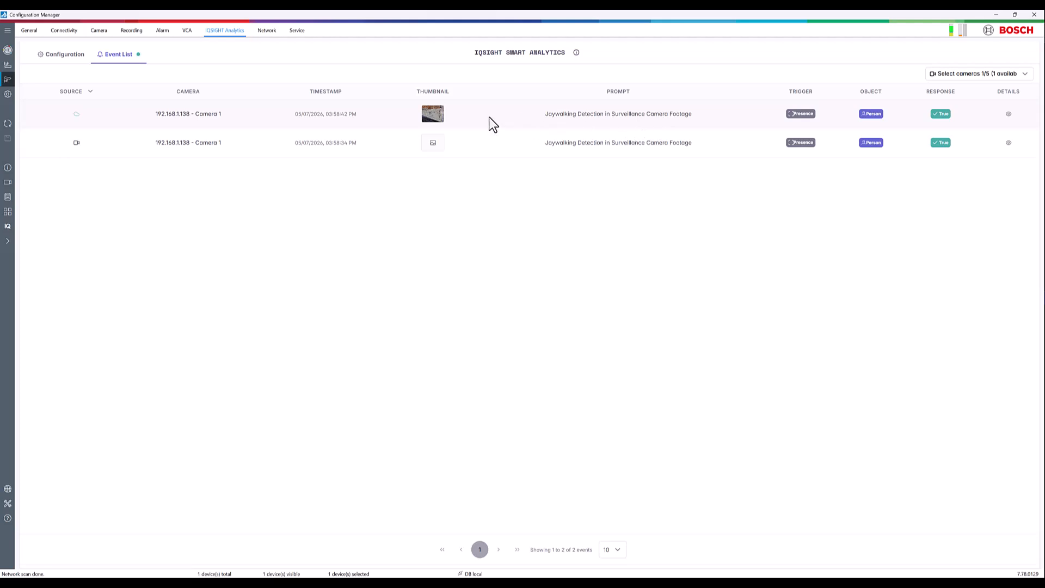
mouse_move(434, 119)
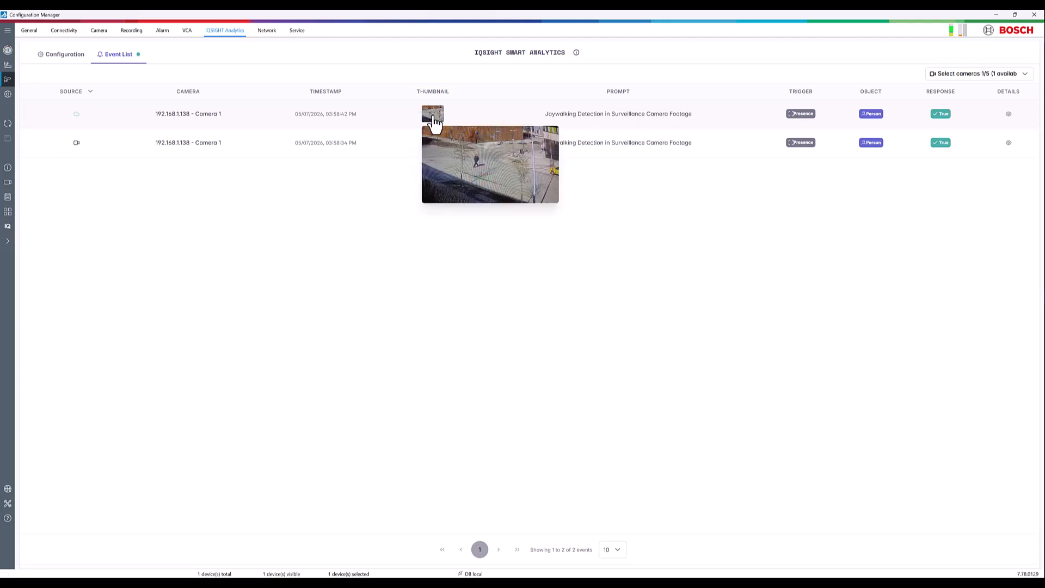
click(1008, 115)
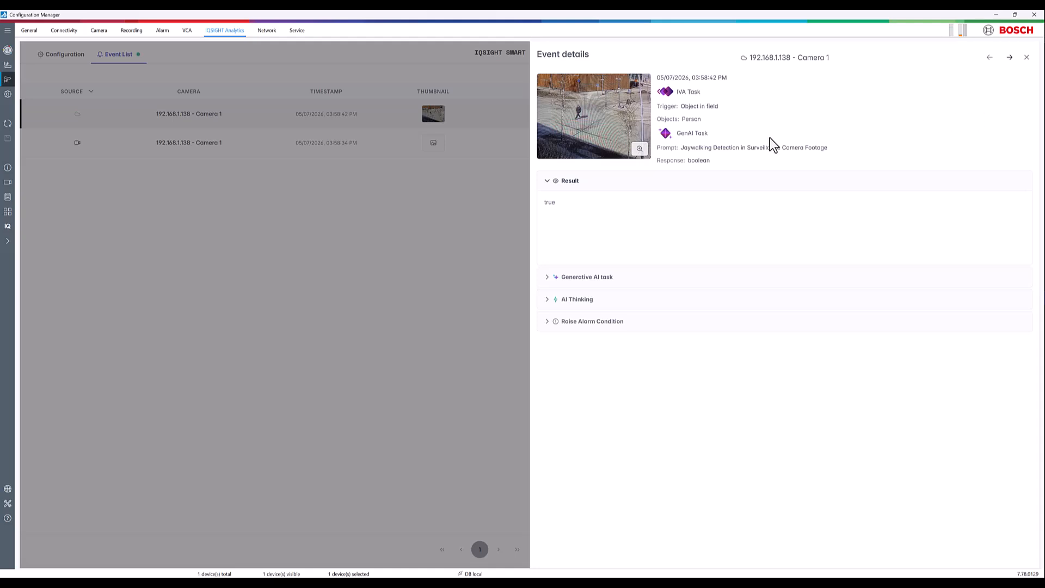
click(592, 278)
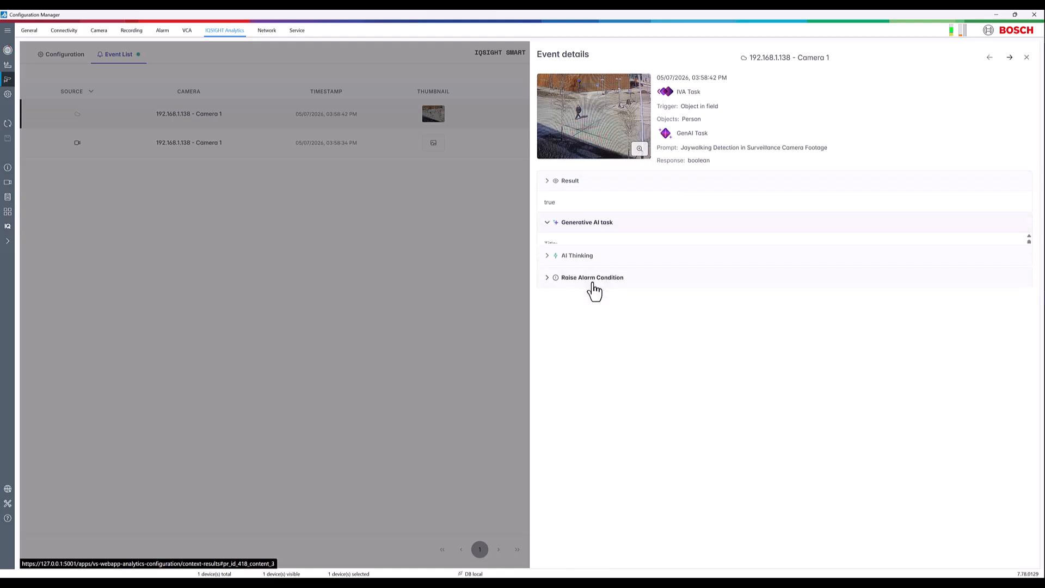
scroll(599, 255, down, 3)
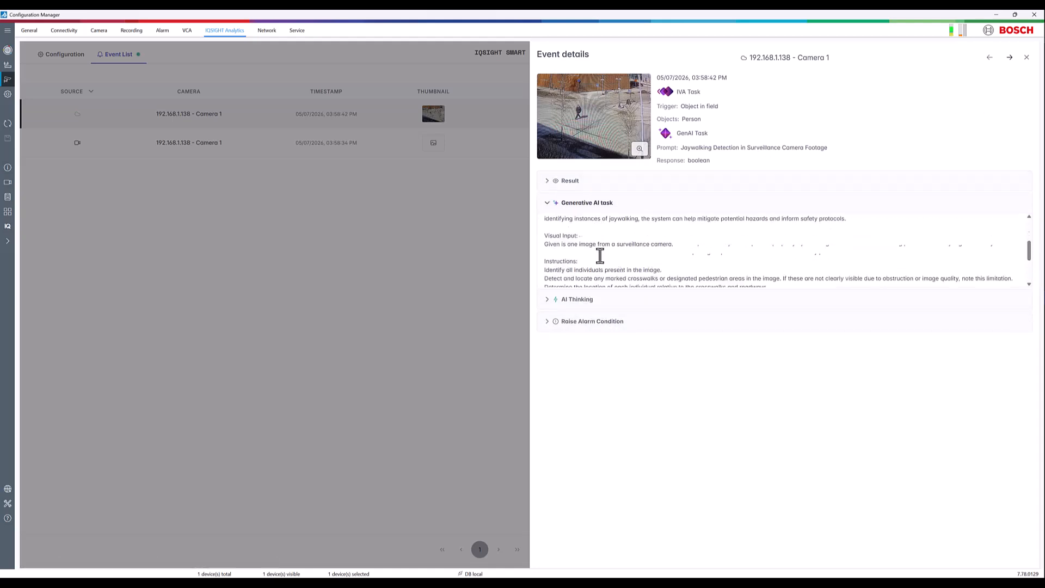
click(665, 301)
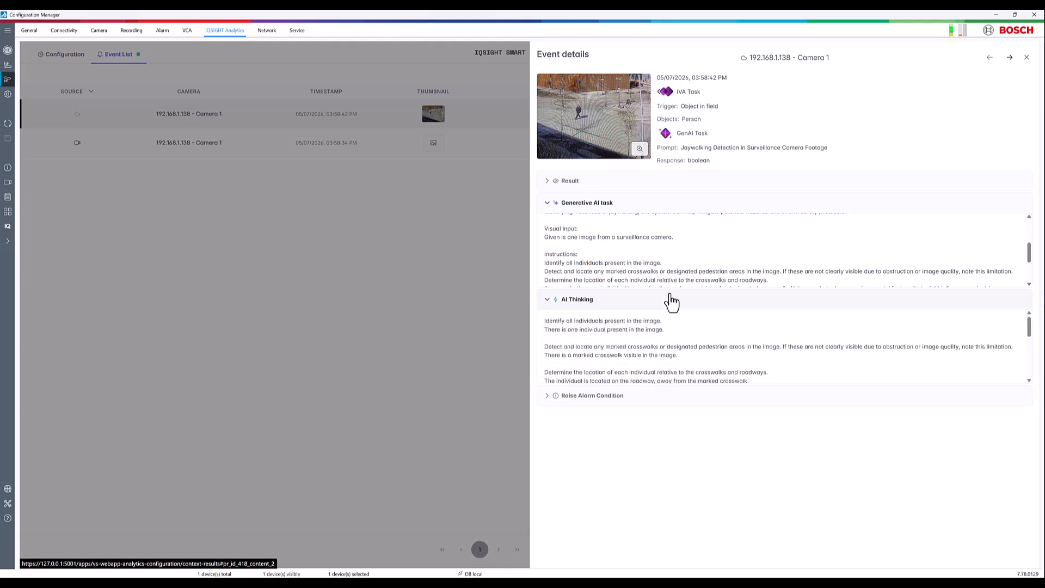
click(1026, 57)
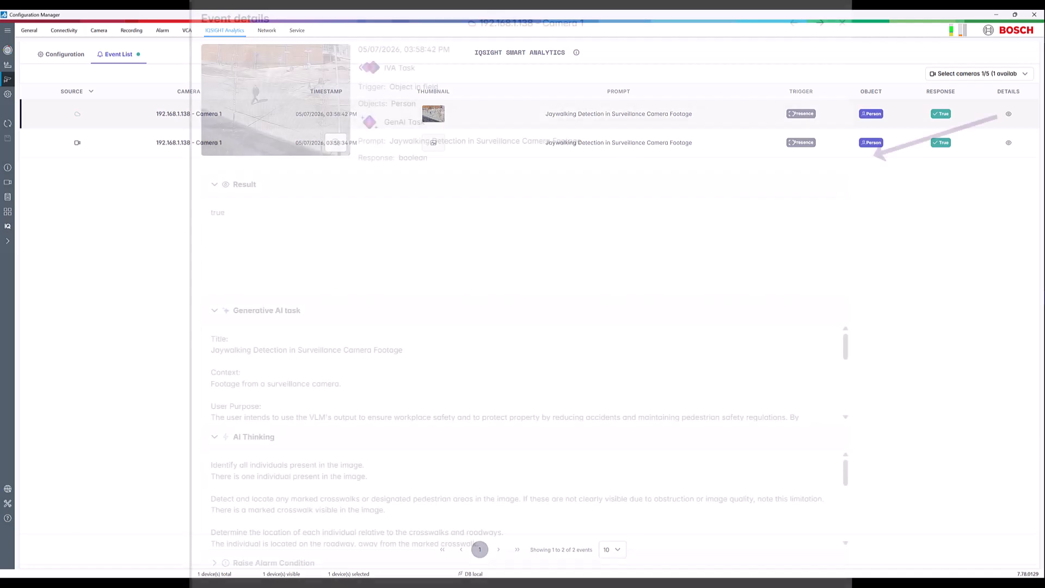